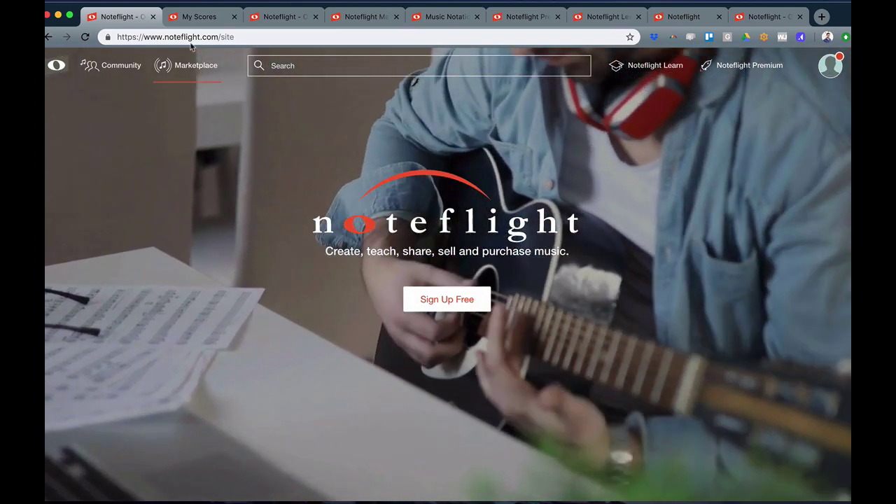
Go from the public landing page to the My Scores home page.
click(188, 17)
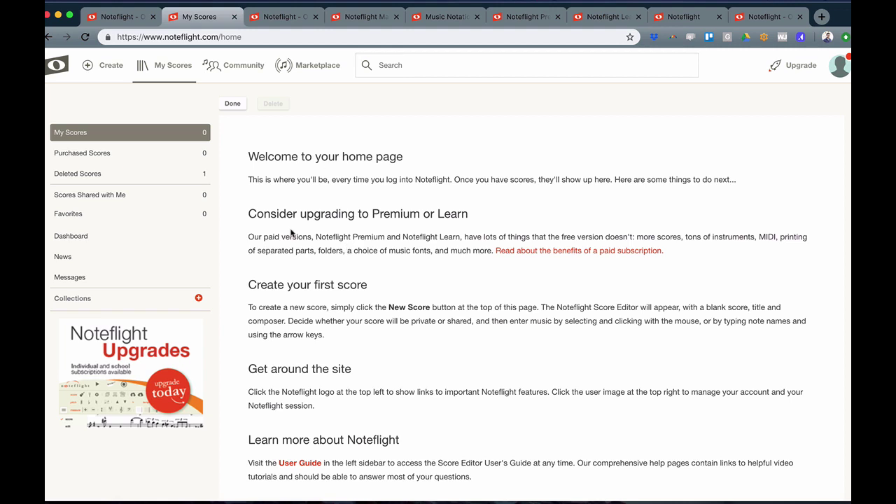
Create a blank grand-staff score and enter three rising quarter notes in treble measure 1.
click(105, 71)
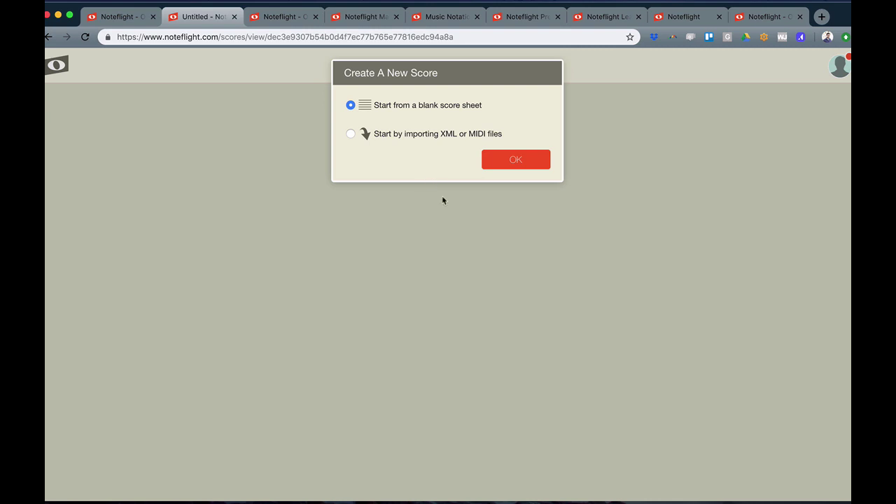
click(509, 161)
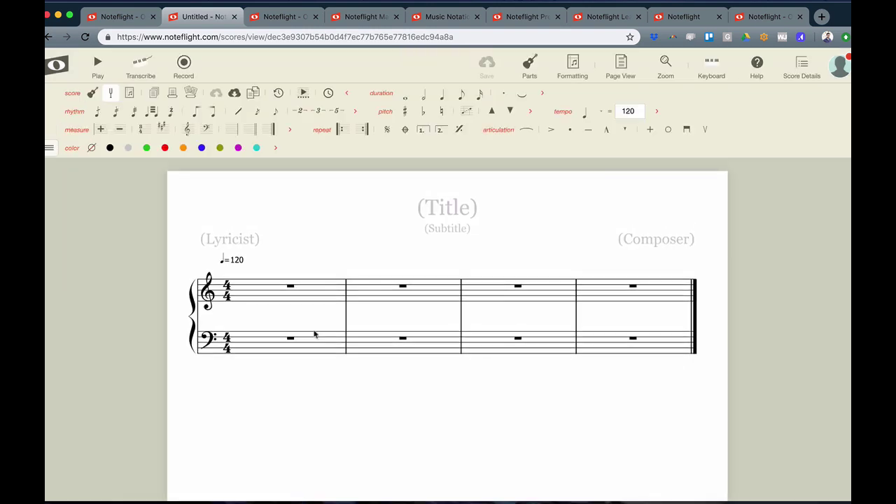
click(256, 295)
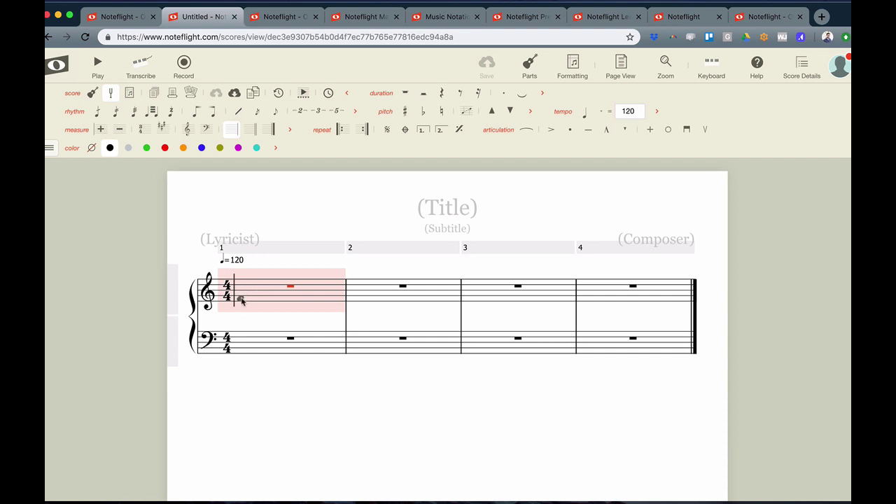
click(241, 299)
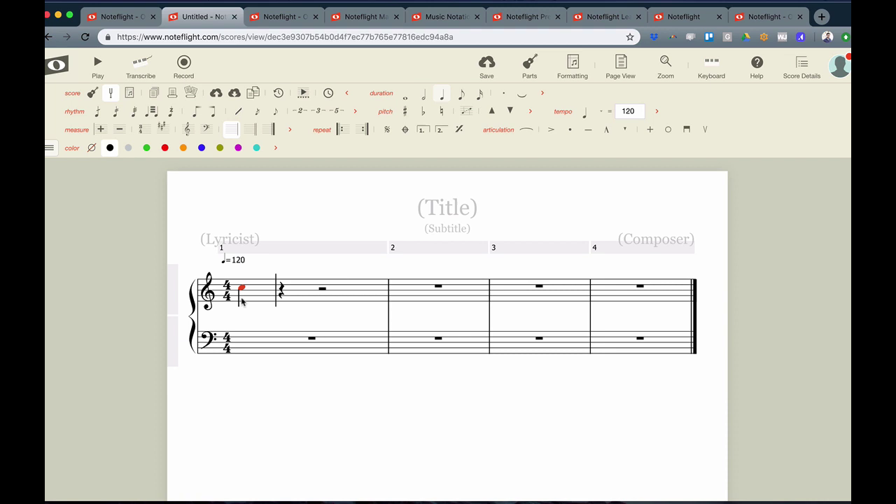
key(d)
key(e)
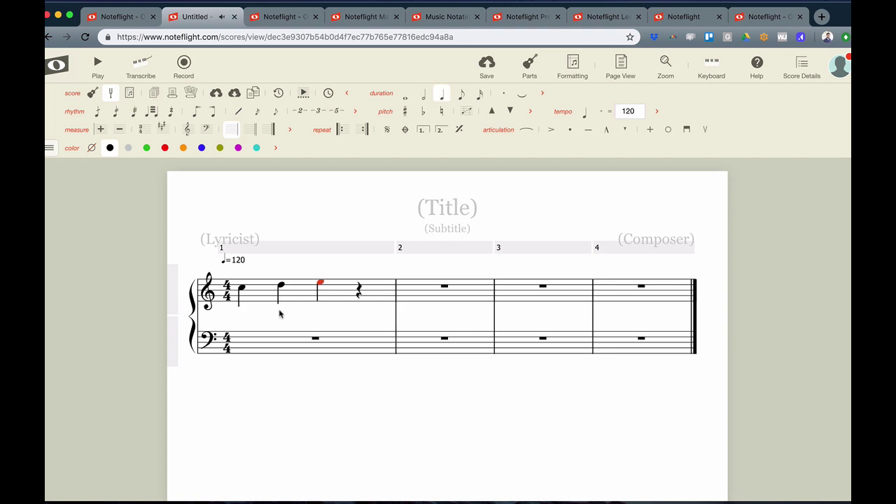
Uncheck the duration and pitch palettes in the palette menu.
click(49, 148)
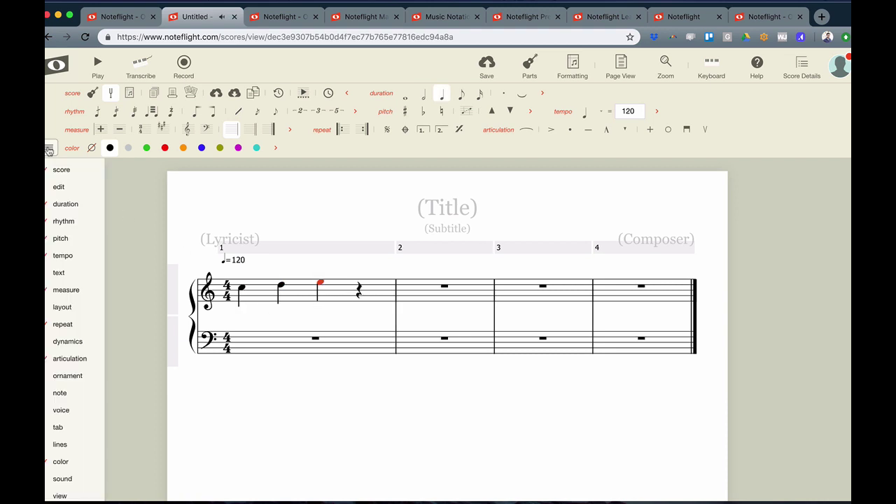
mouse_move(59, 192)
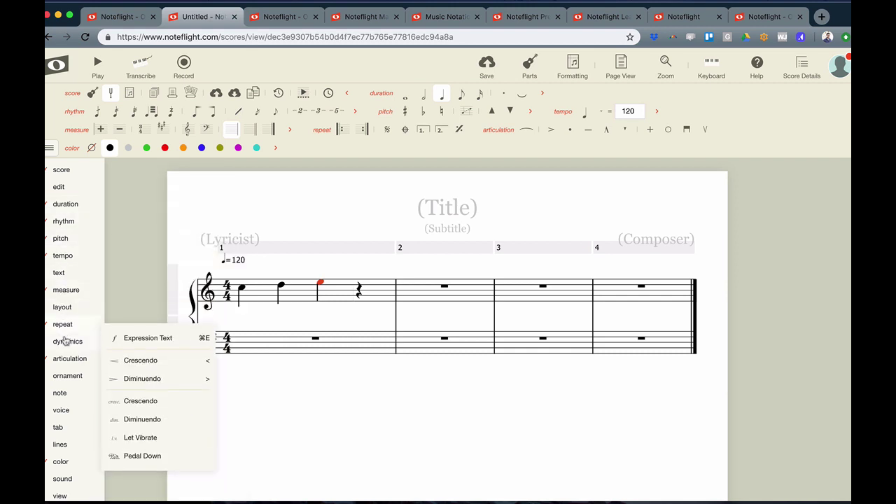
mouse_move(56, 172)
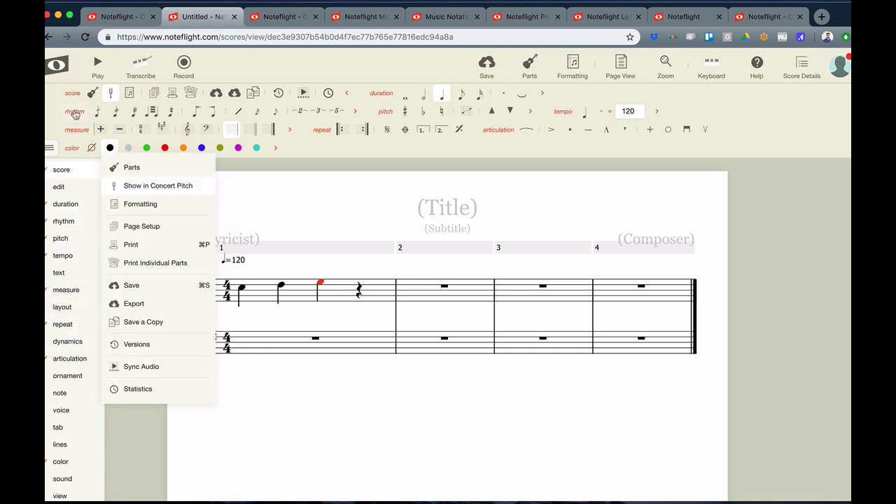
click(66, 204)
click(67, 222)
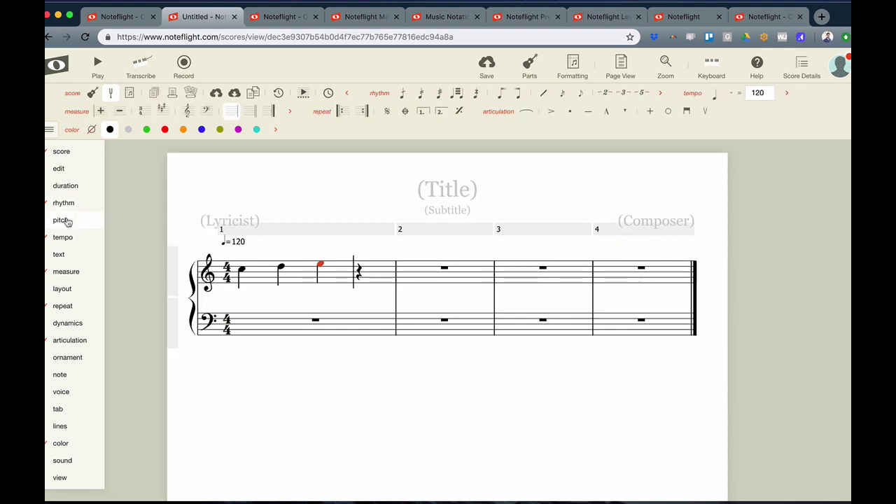
mouse_move(65, 203)
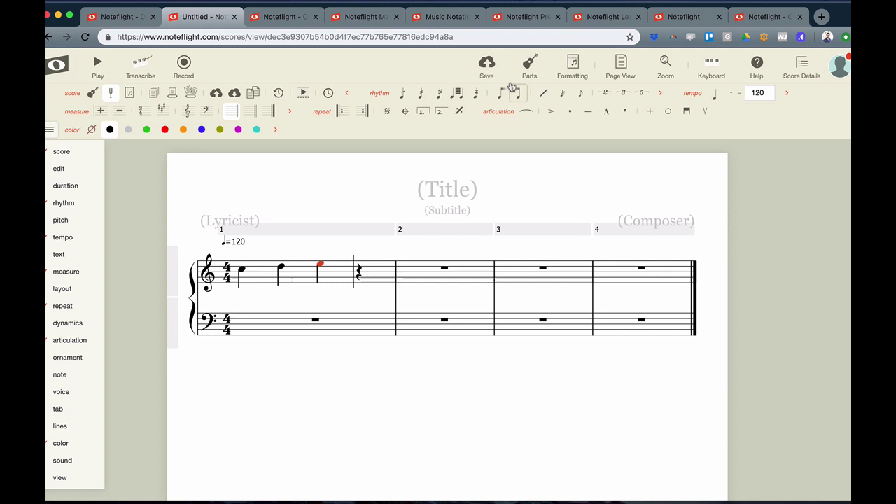
click(530, 70)
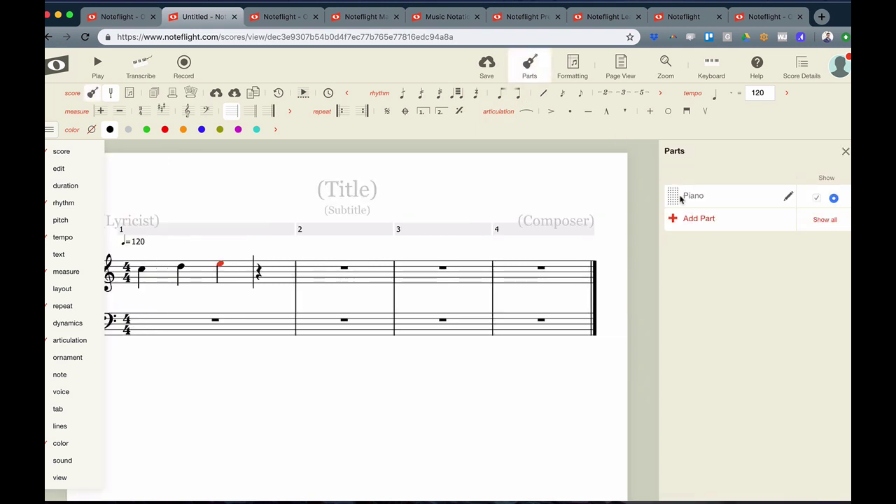
click(581, 76)
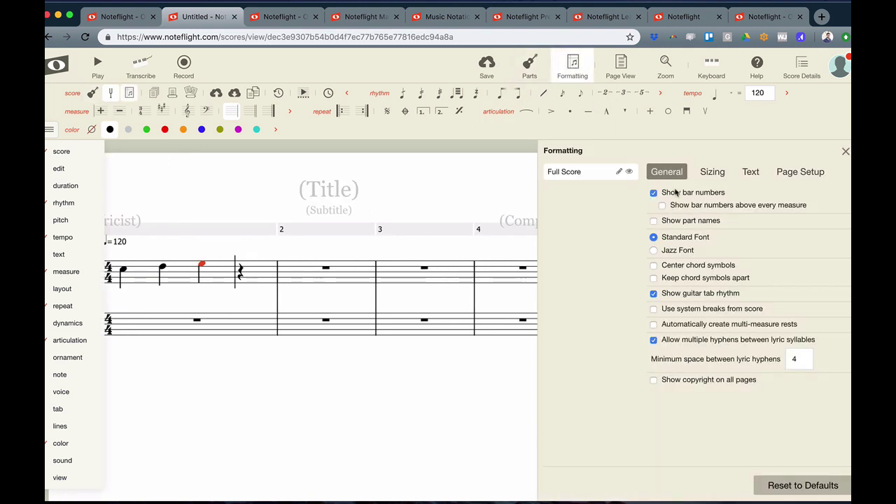
click(845, 152)
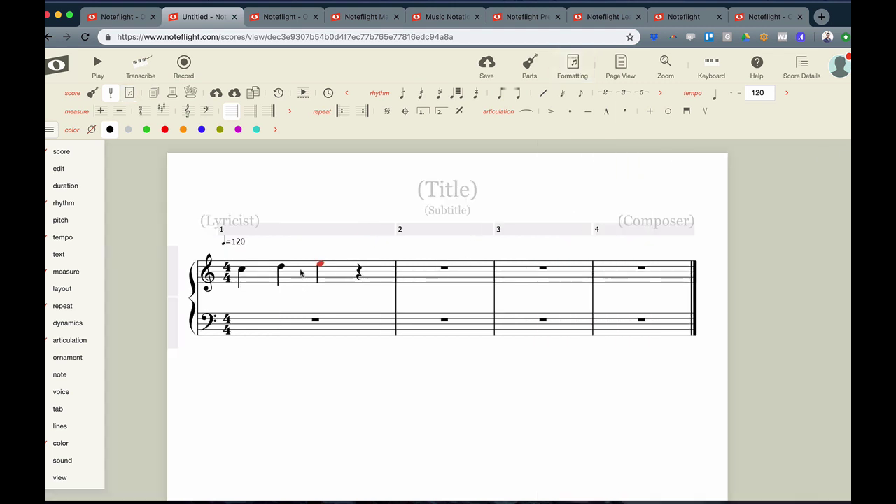
Slur the second note of measure 1 to the third using the 'slu' help search.
click(281, 269)
click(758, 74)
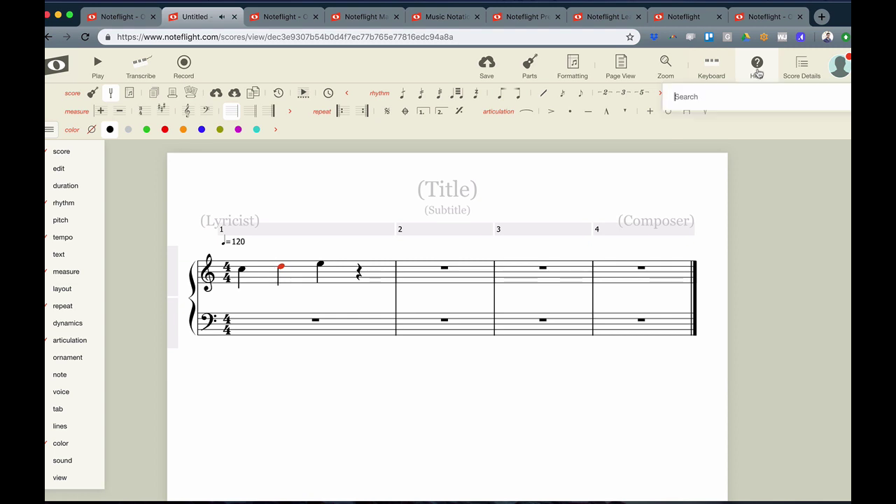
text(slu)
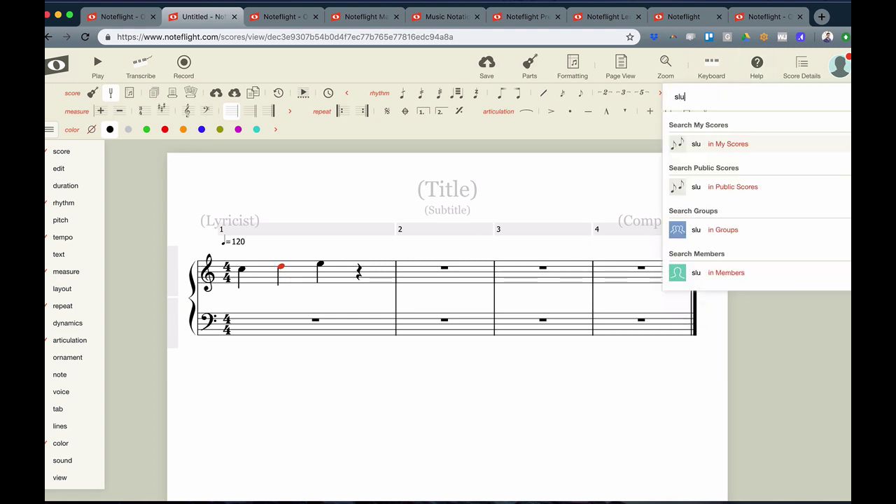
mouse_move(698, 146)
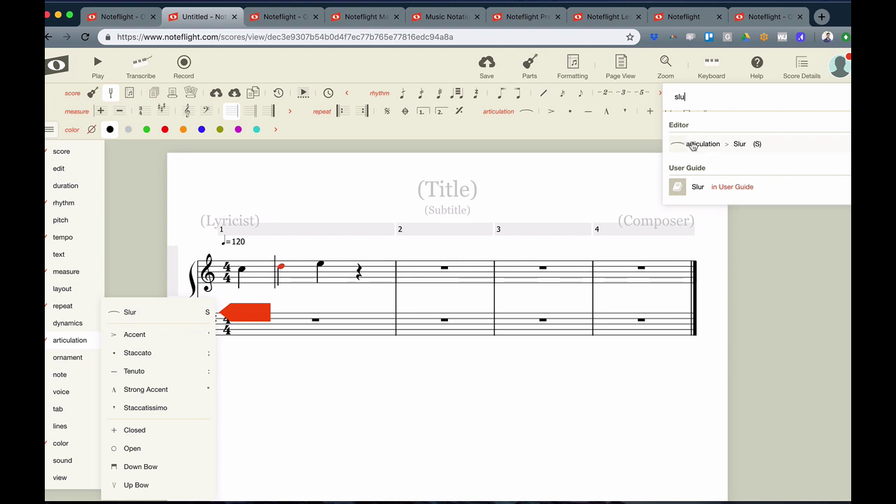
click(694, 146)
click(757, 65)
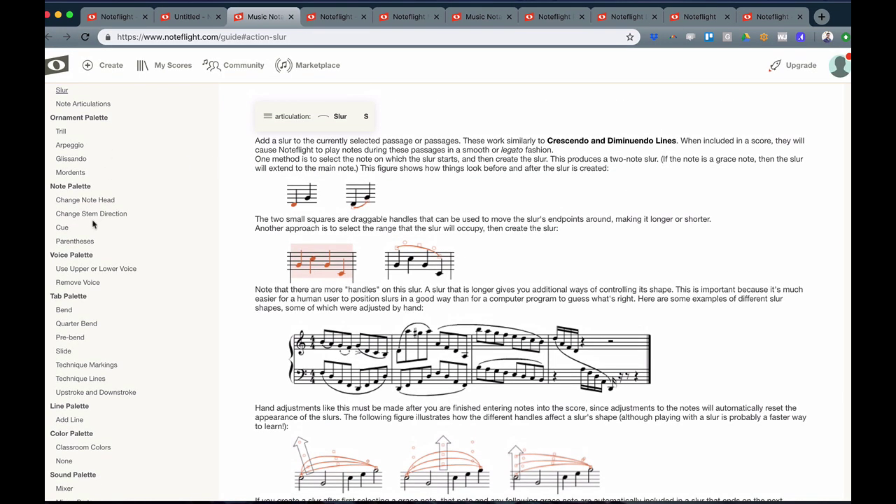
Scroll the sidebar of the User Guide article on slurs.
scroll(93, 233, up, 10)
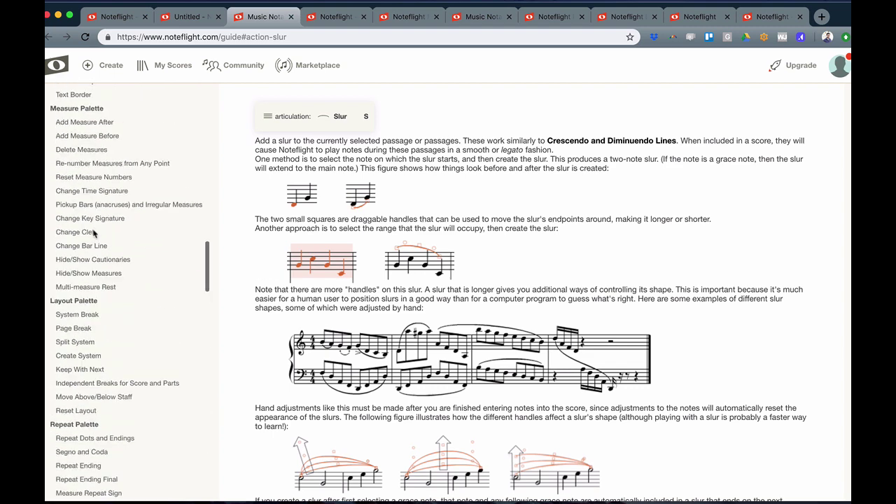
scroll(93, 233, up, 15)
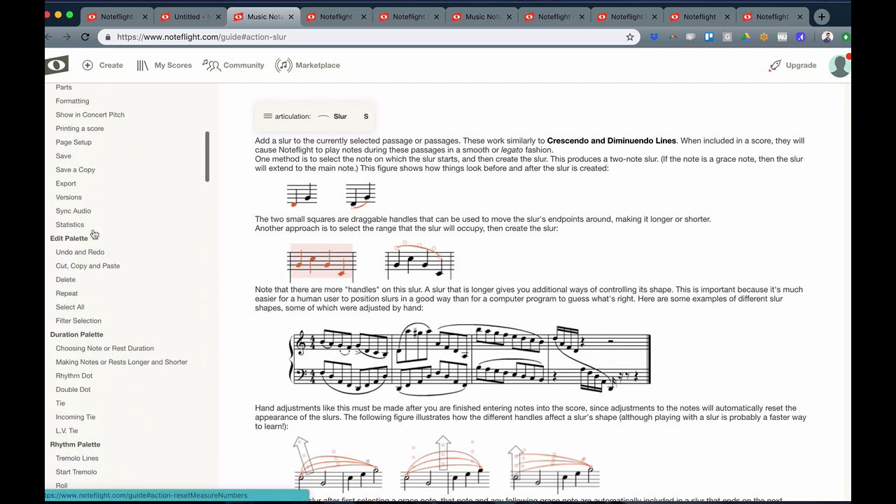
Browse the Community's public scores and the official Noteflight Groups list.
click(311, 18)
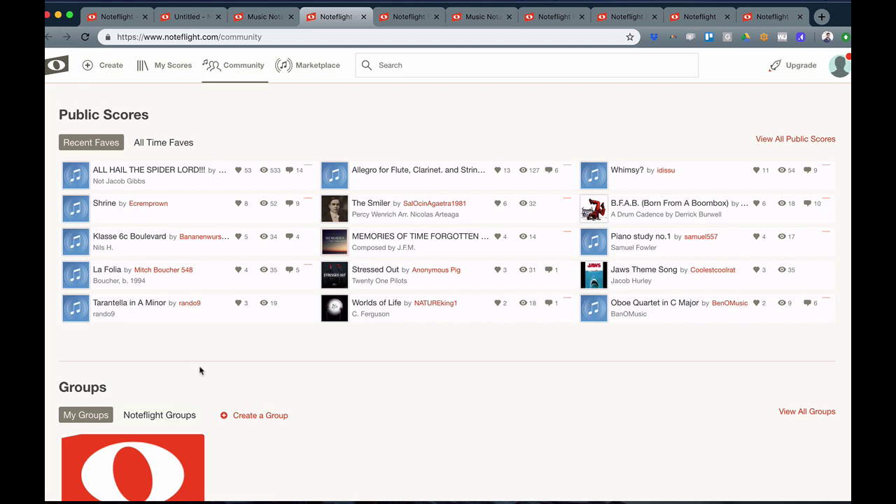
scroll(200, 369, down, 3)
click(173, 301)
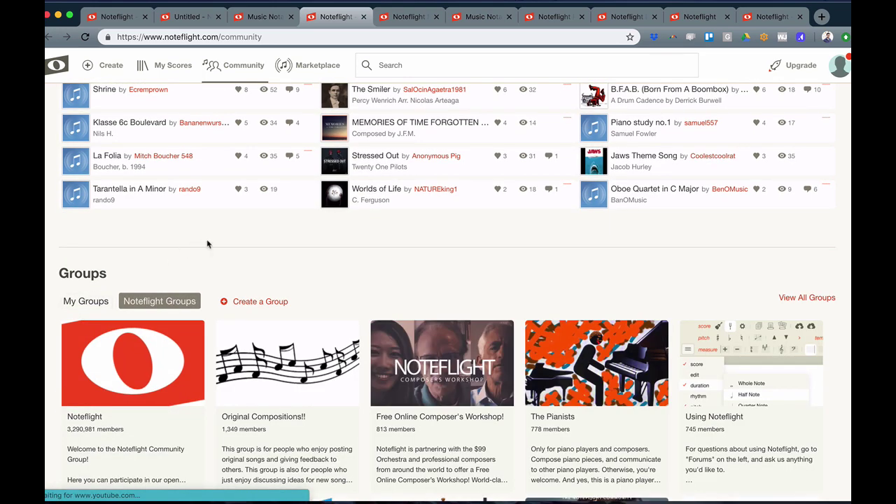
scroll(207, 242, down, 2)
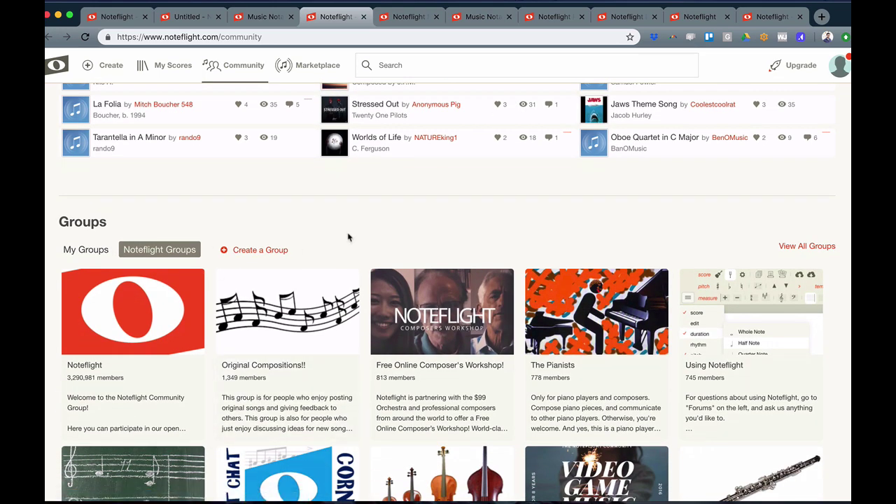
scroll(388, 264, up, 4)
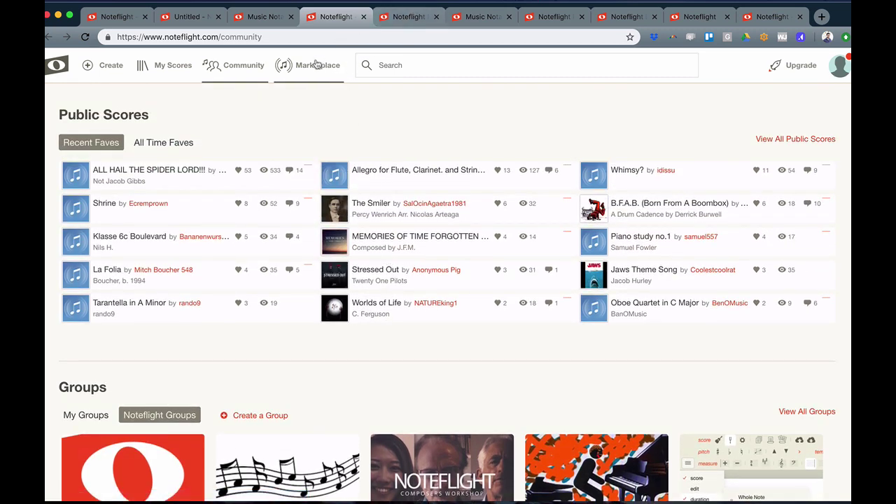
Look over the recommended scores for sale on the Marketplace page.
click(413, 18)
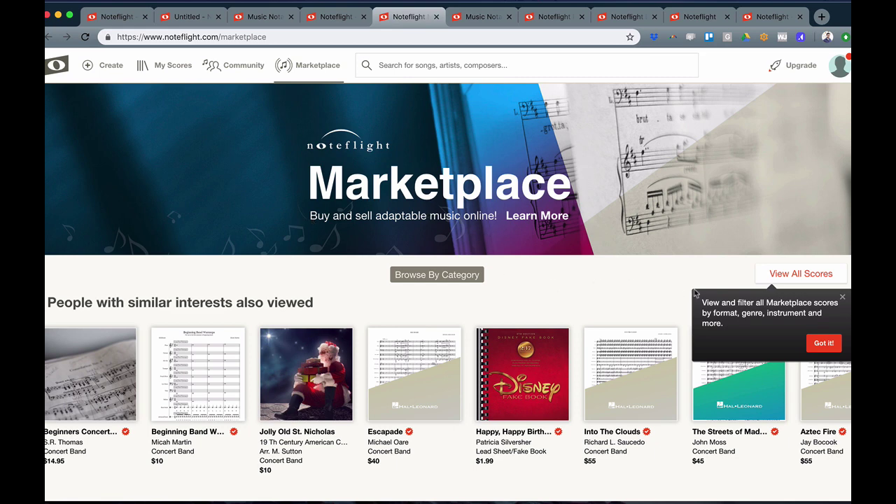
scroll(320, 372, down, 8)
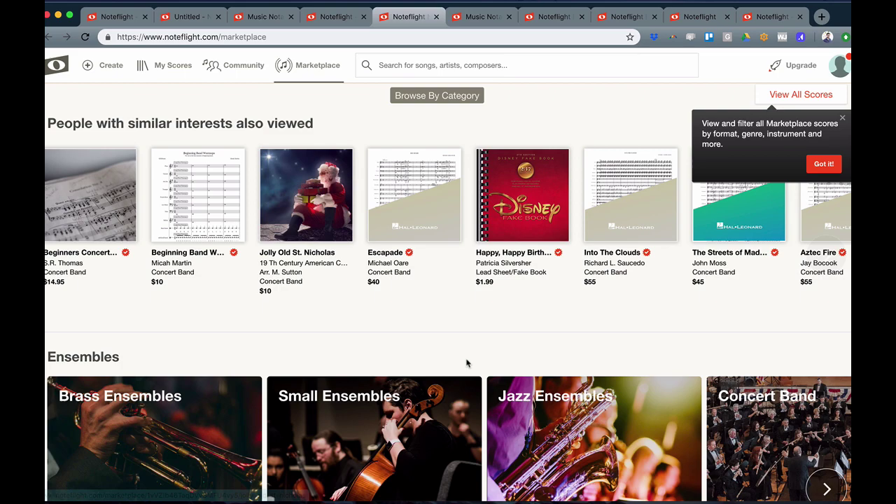
scroll(468, 363, up, 8)
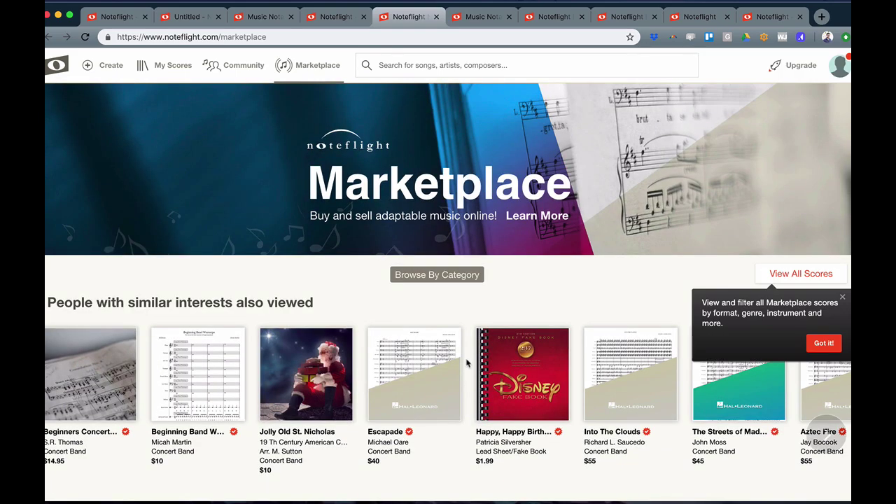
Open View All Scores and browse the filterable Marketplace score grid.
click(802, 275)
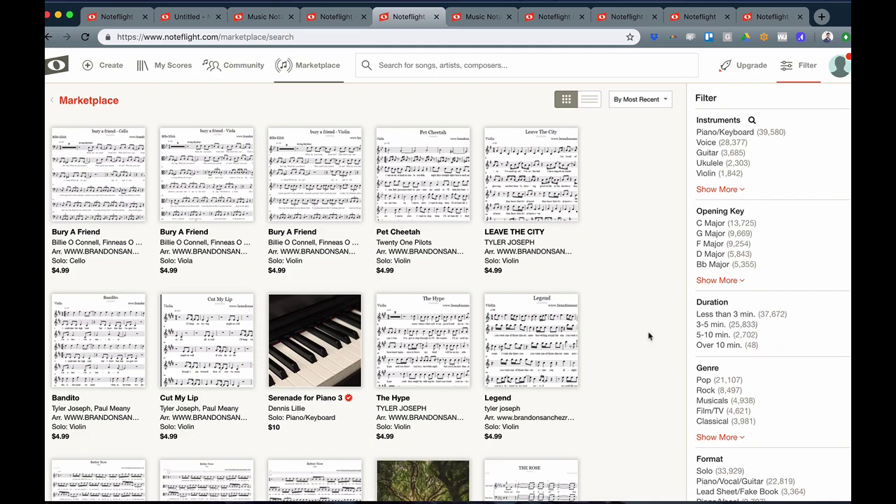
scroll(595, 346, down, 13)
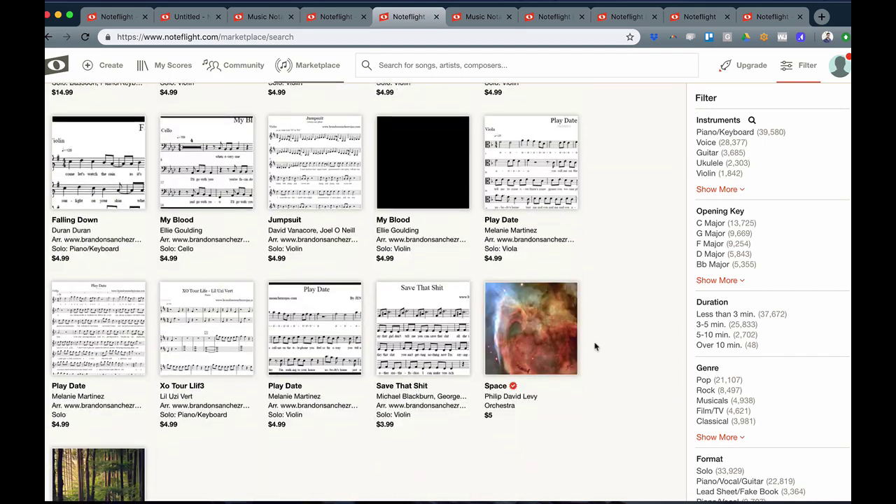
scroll(596, 346, down, 2)
scroll(595, 346, up, 9)
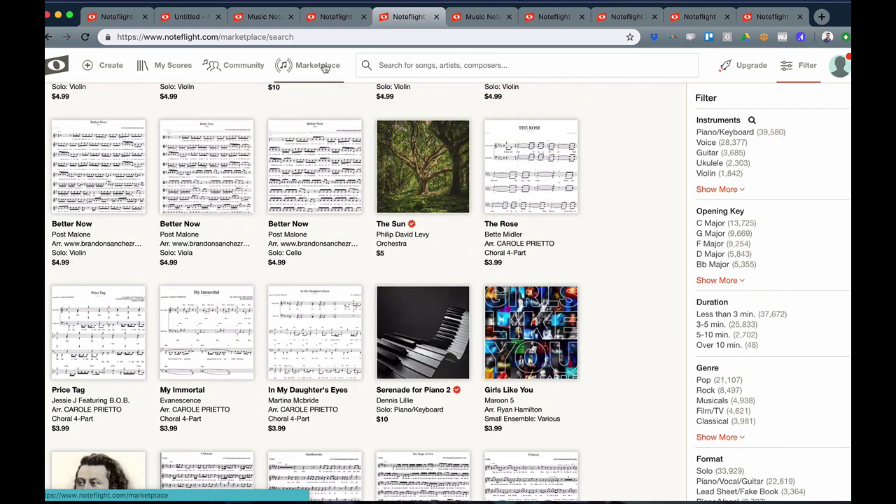
Leave the Untitled score via the logo sidebar's My Scores, confirming Leave.
click(184, 16)
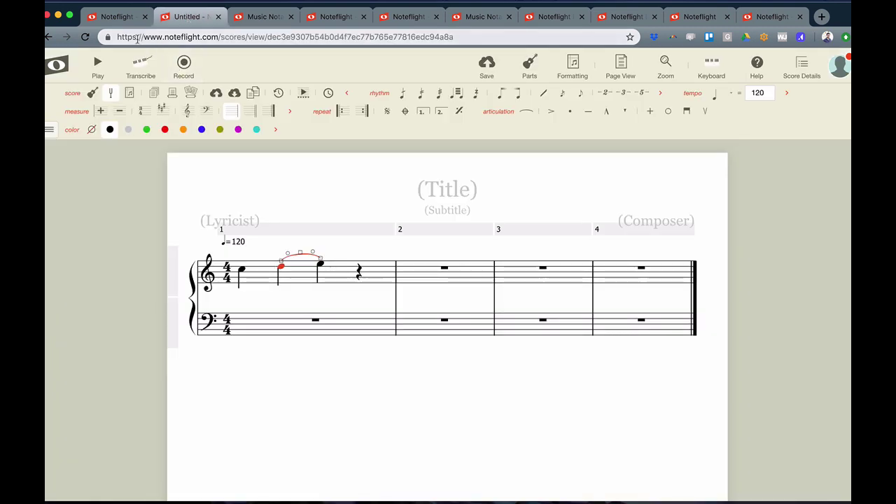
click(64, 65)
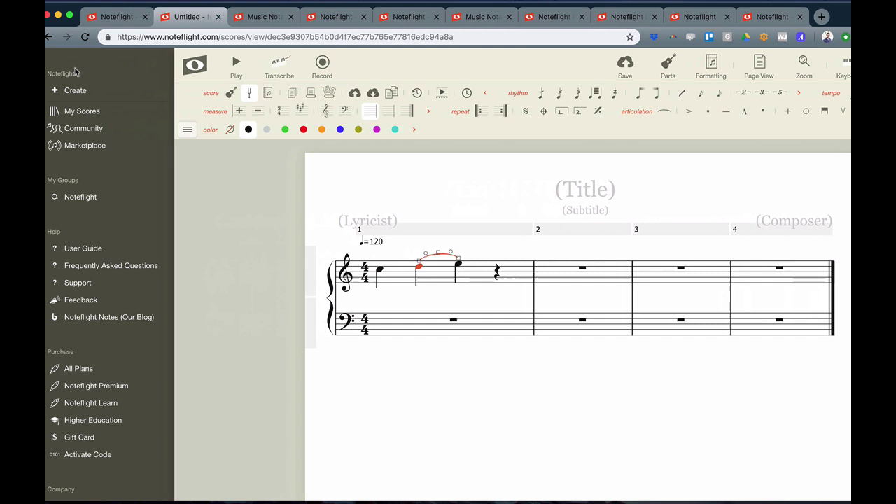
click(81, 112)
click(526, 177)
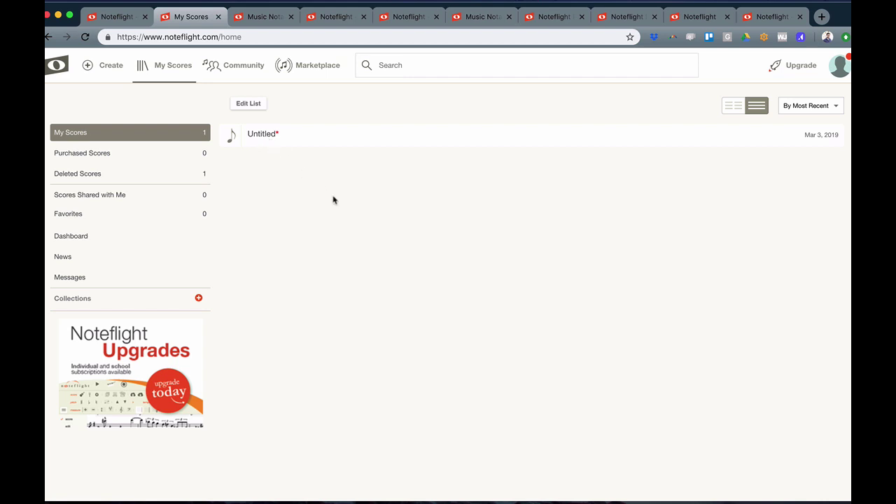
Review the Upgrade page's Basic, Premium ($7.95/month, $49/year) and Learn plan comparison.
click(551, 21)
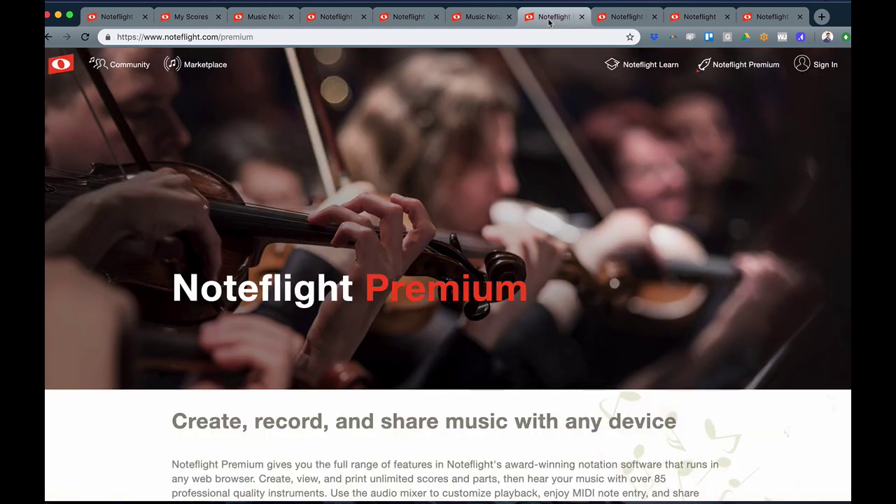
click(483, 21)
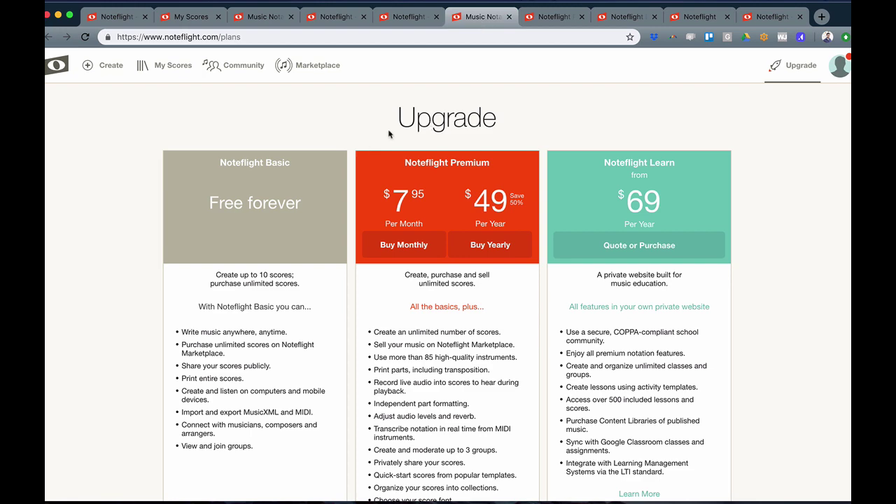
scroll(436, 317, down, 3)
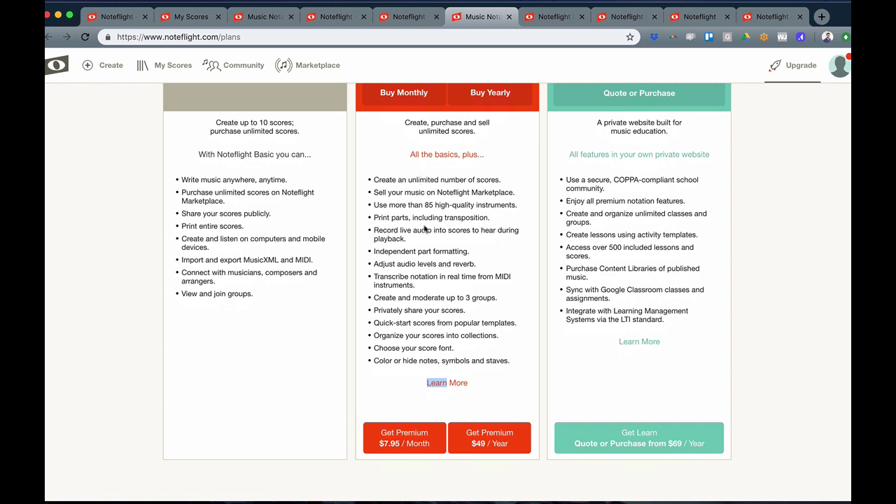
scroll(425, 229, up, 2)
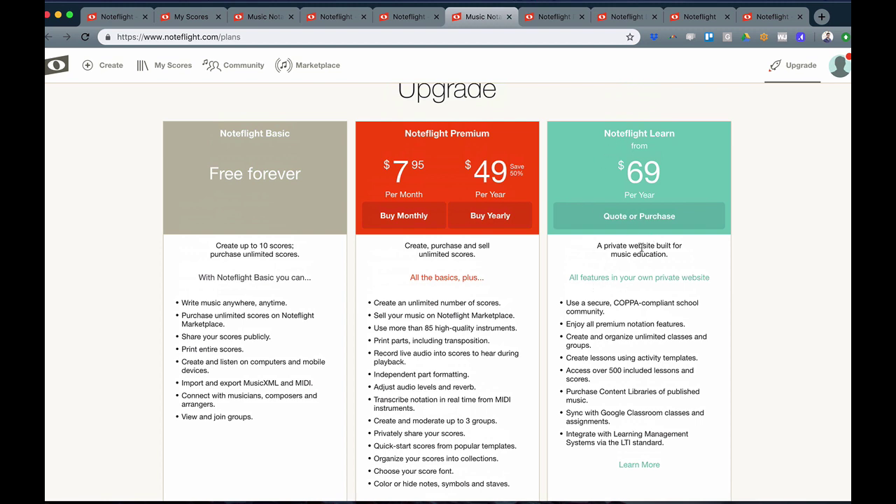
scroll(608, 293, down, 3)
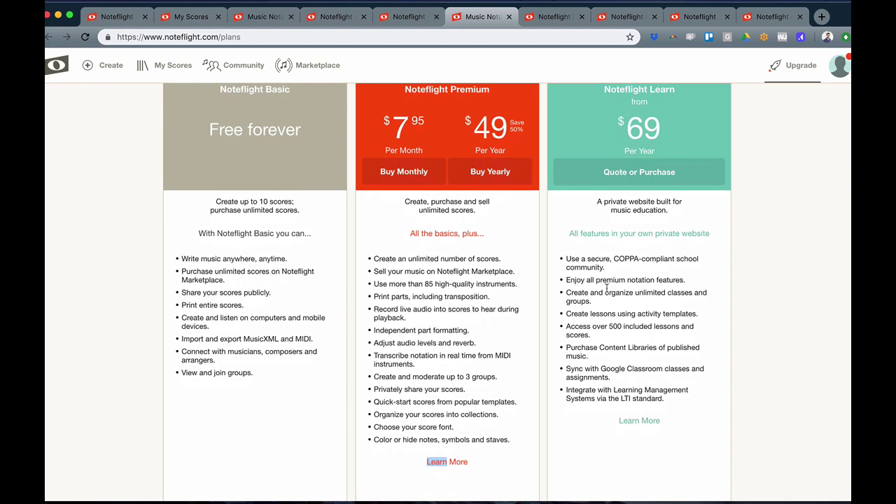
scroll(608, 292, up, 3)
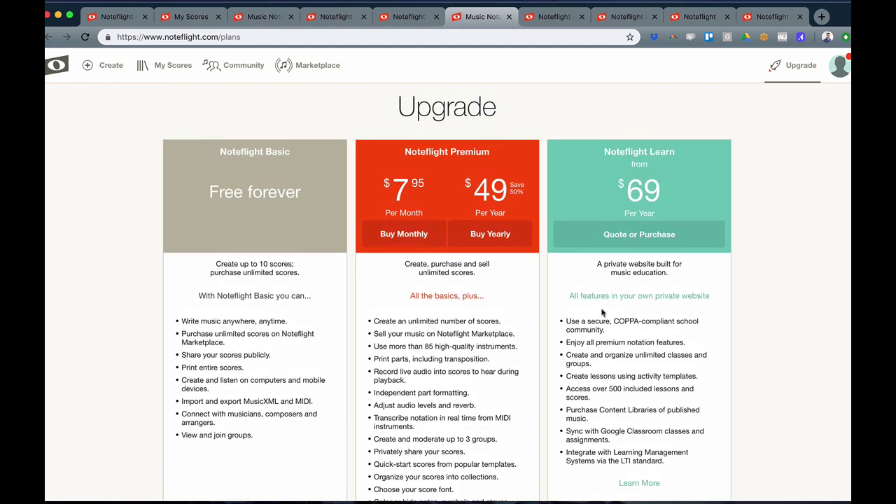
Scroll through the Noteflight Premium product page.
click(548, 17)
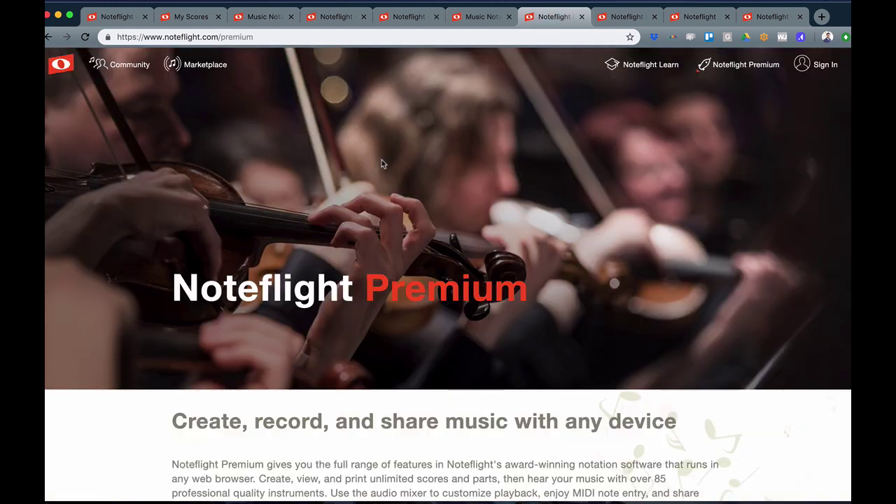
scroll(390, 208, down, 2)
scroll(390, 208, down, 8)
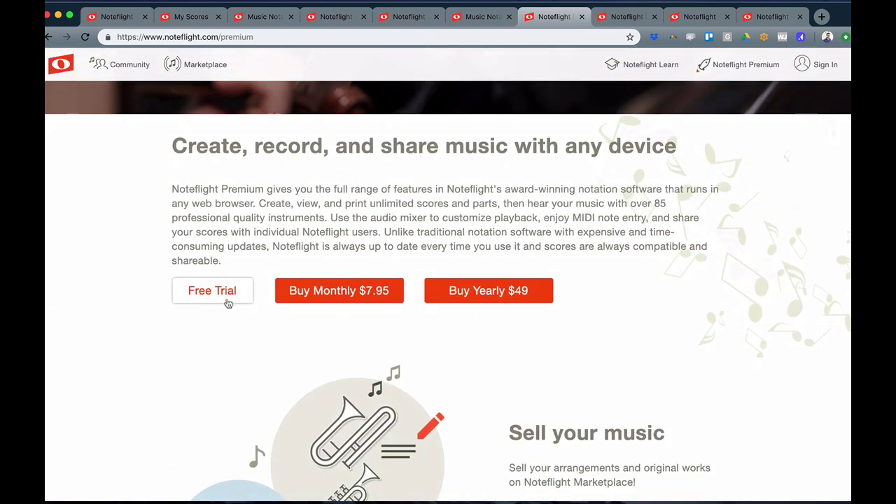
Scroll through the Noteflight Learn product page.
click(626, 17)
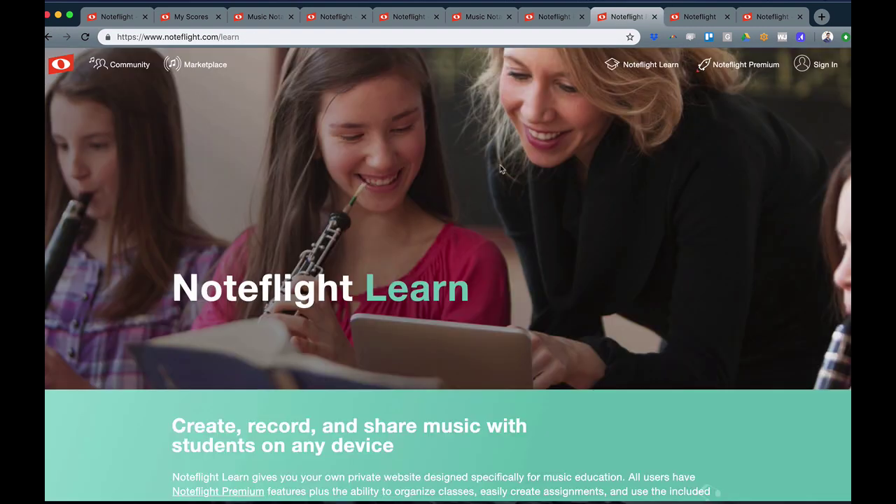
scroll(416, 124, down, 9)
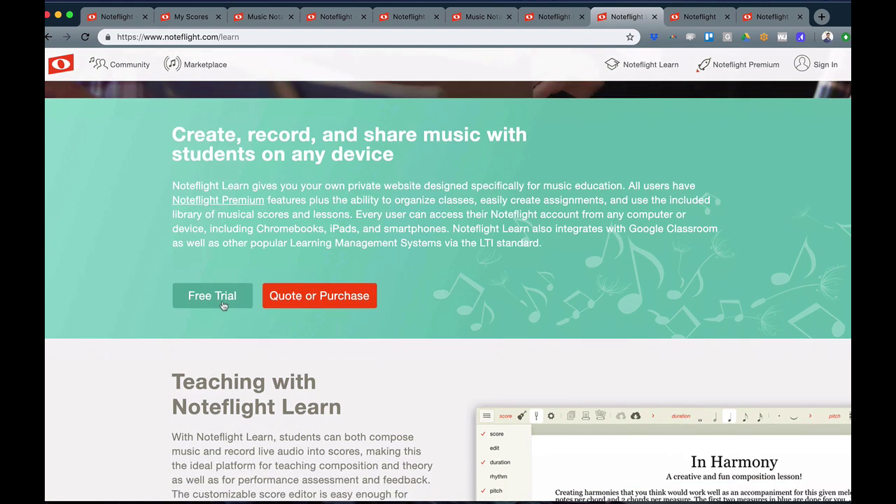
scroll(560, 224, up, 3)
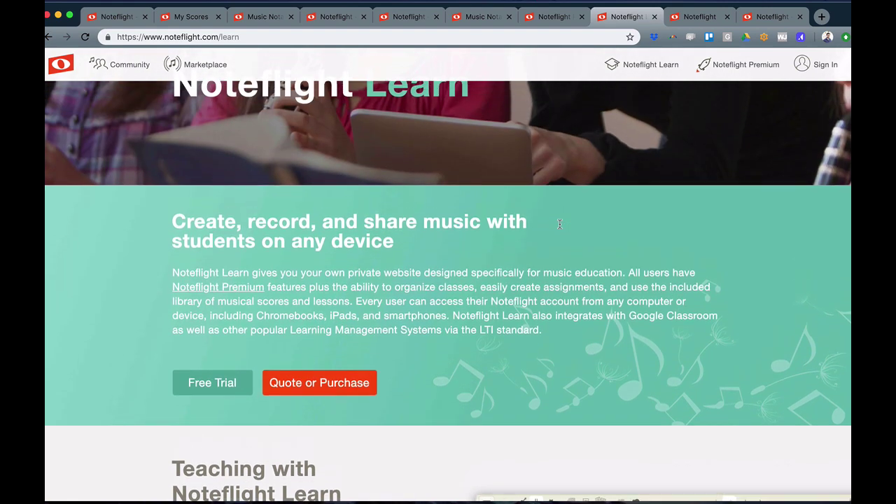
Switch to the Help Center tab and browse its categories through to the Submit a Support Request form.
click(698, 19)
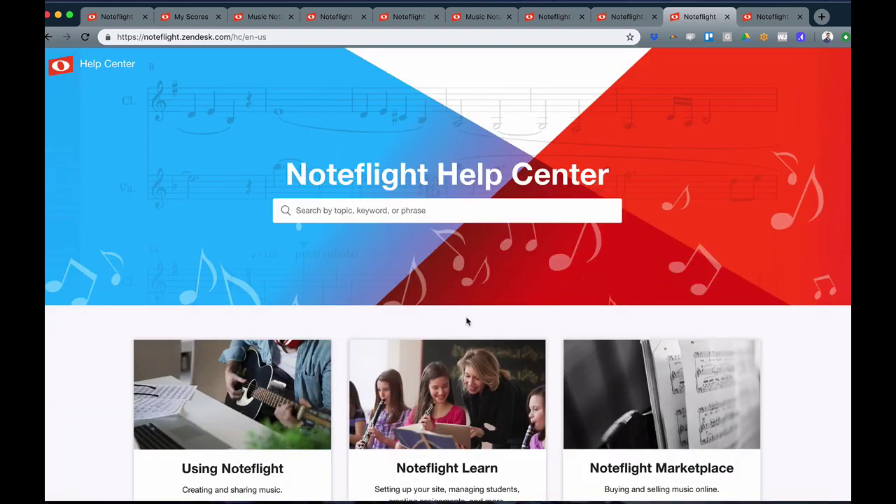
scroll(418, 307, down, 5)
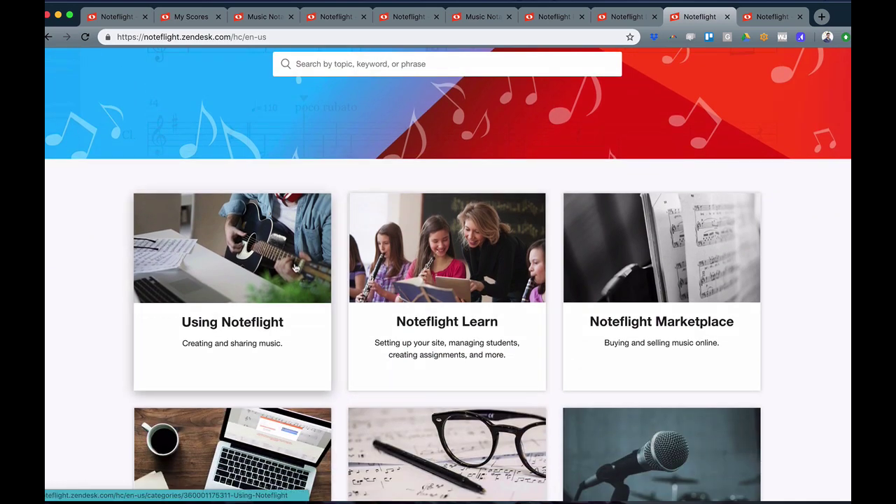
scroll(434, 294, down, 4)
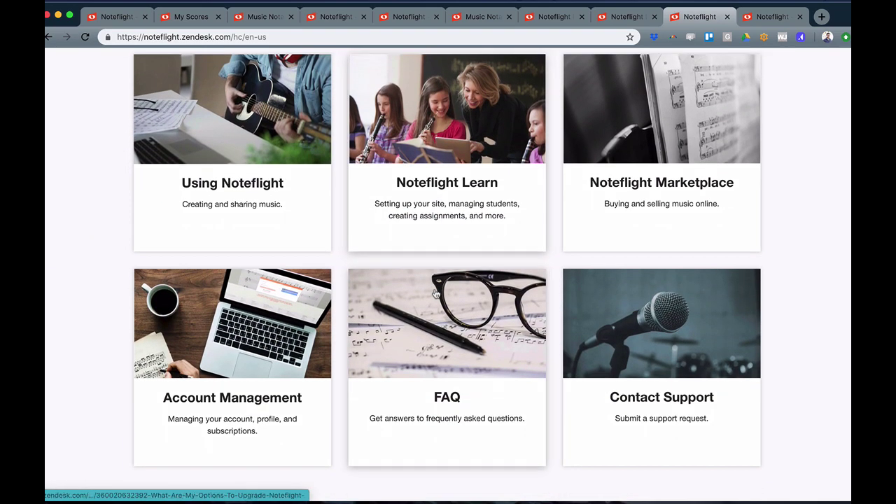
scroll(386, 149, up, 6)
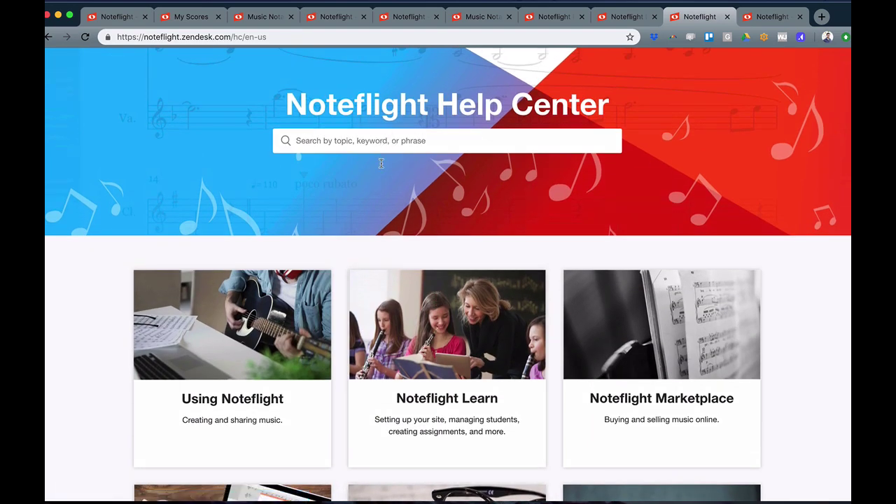
scroll(402, 238, down, 8)
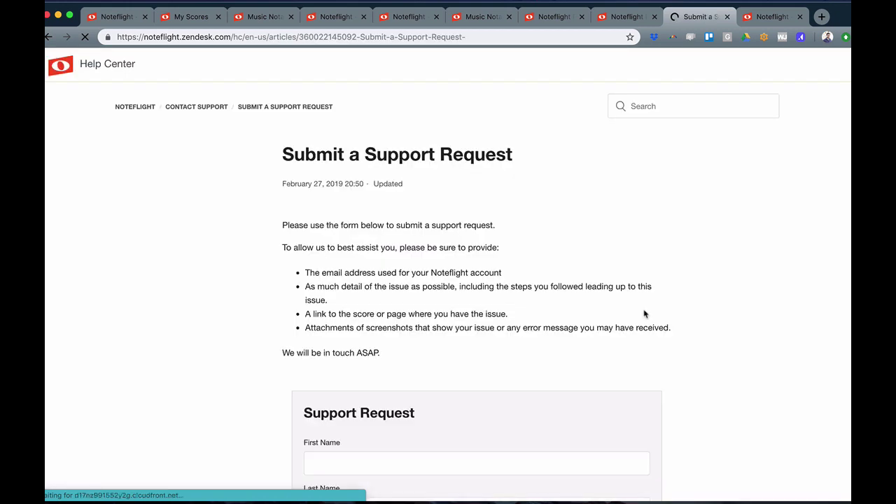
scroll(434, 263, down, 5)
scroll(433, 263, down, 5)
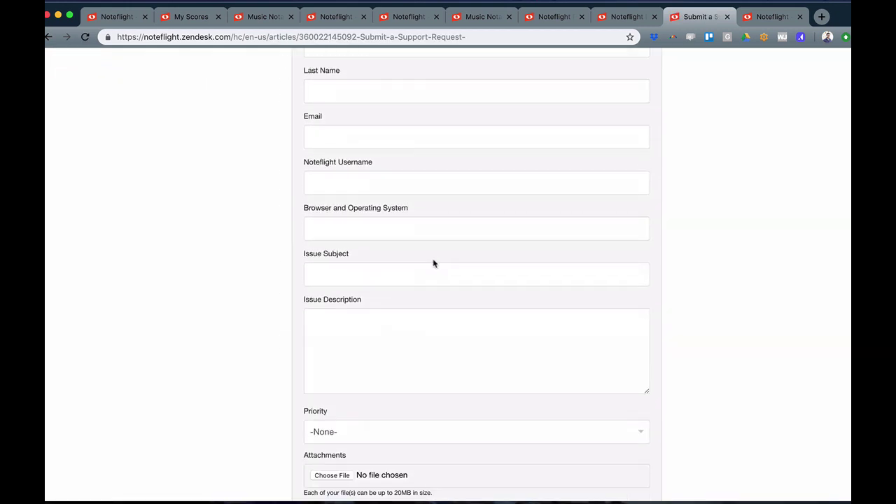
scroll(433, 263, up, 10)
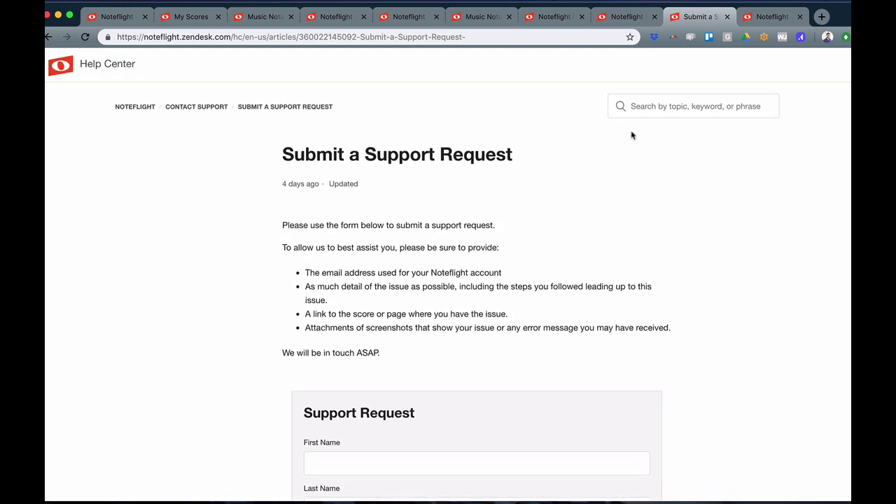
Switch to the last tab to show the noteflight.com/site landing page with its Sign Up Free invitation.
click(769, 17)
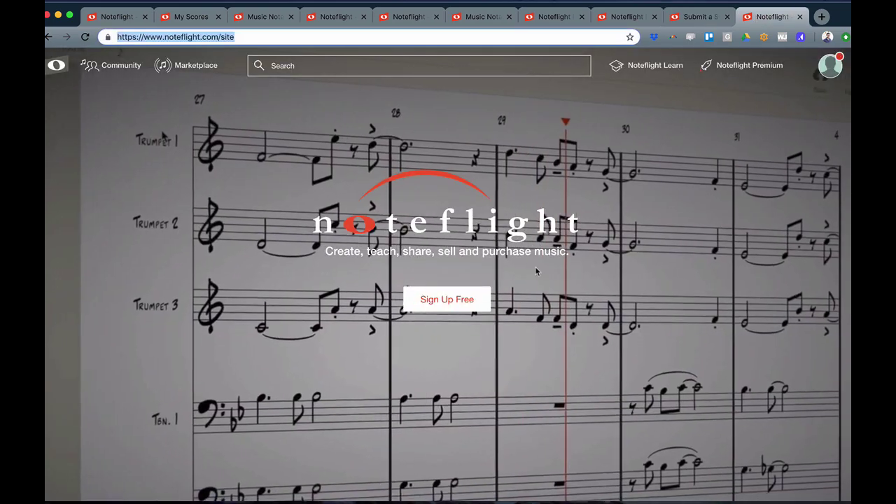